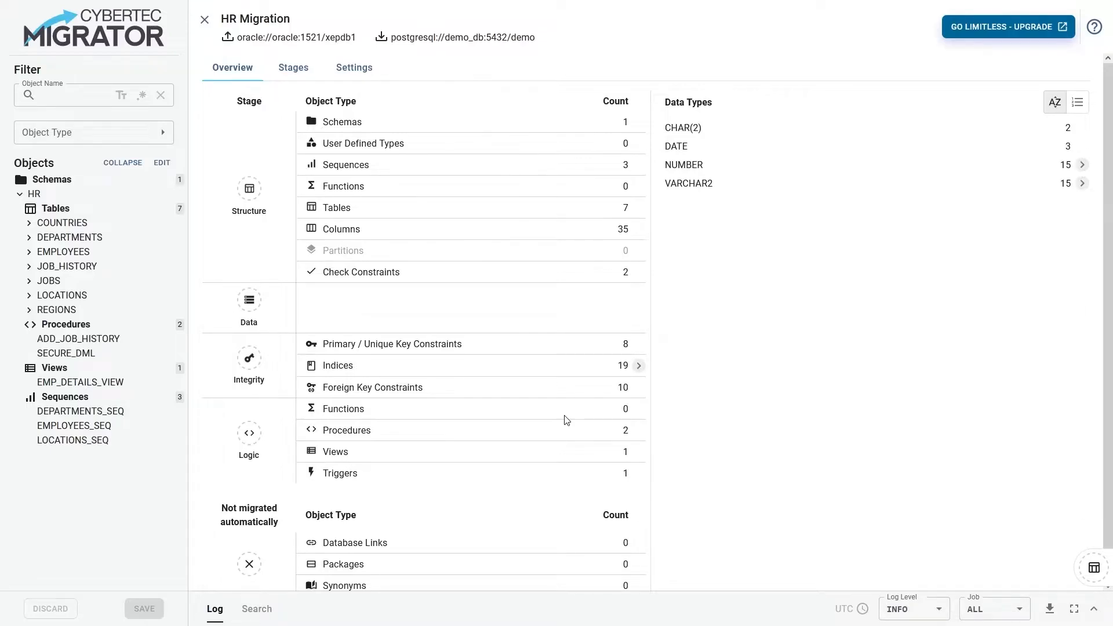
Start the HR migration with its four stages and enlarge the log area to read the output
left_click(292, 73)
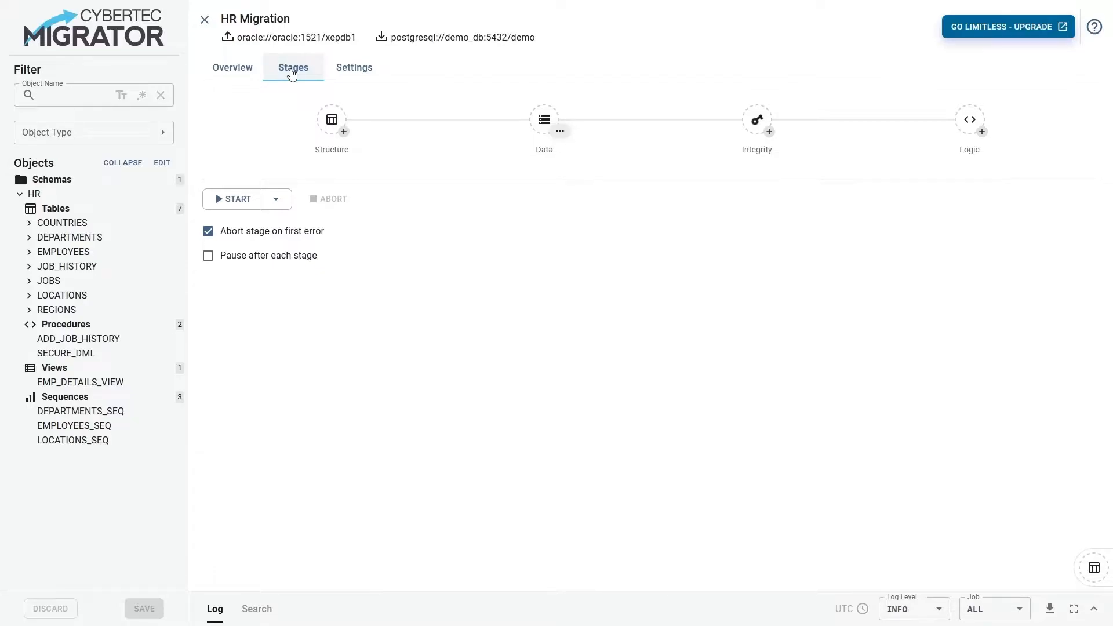
left_click(234, 200)
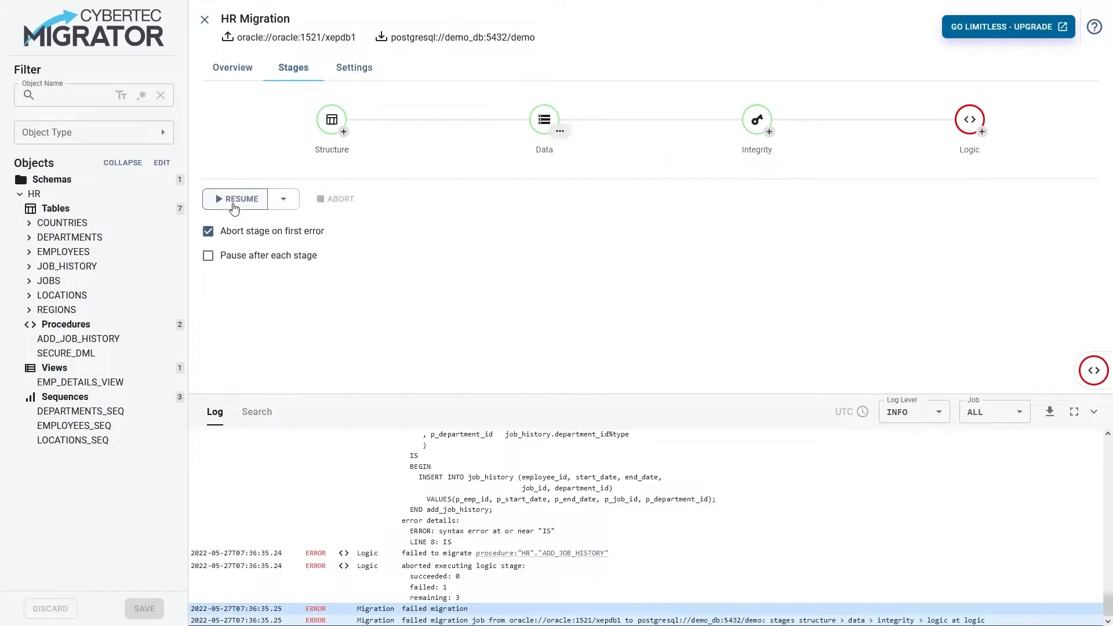
left_click_drag(440, 393, 439, 302)
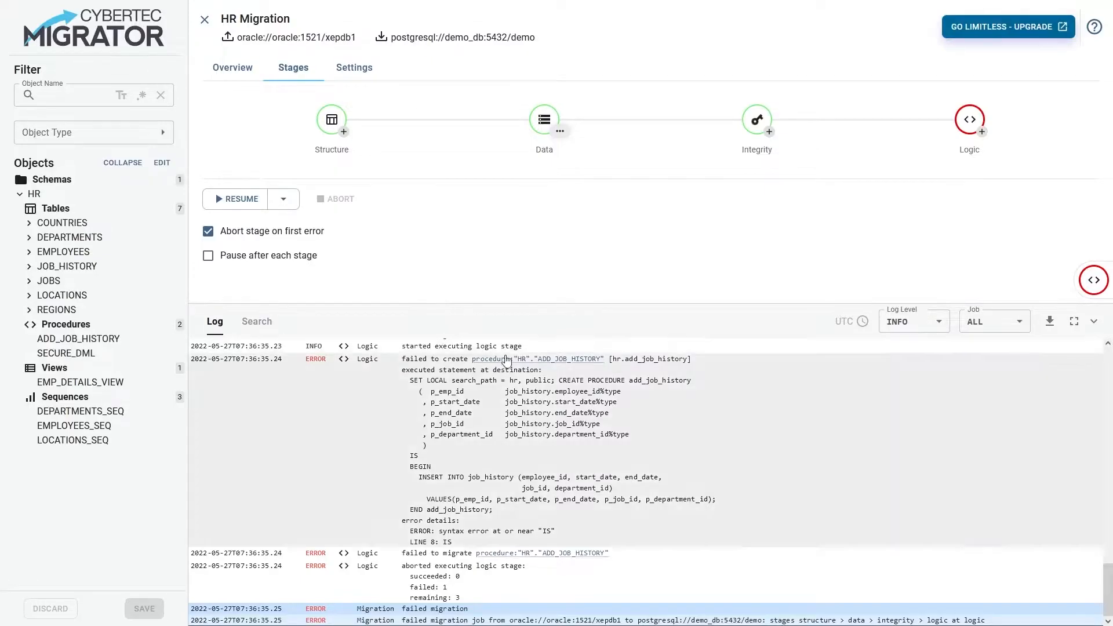
Open the failed ADD_JOB_HISTORY procedure and replace its IS and BEGIN lines with LANGUAGE SQL and AS $$
left_click(538, 358)
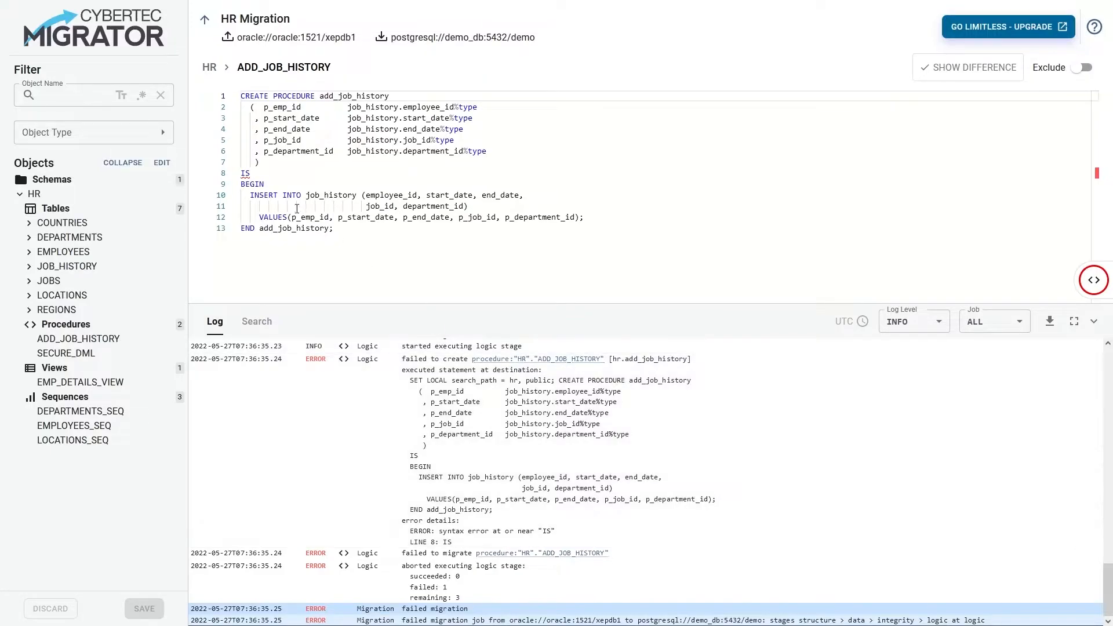
double_click(245, 174)
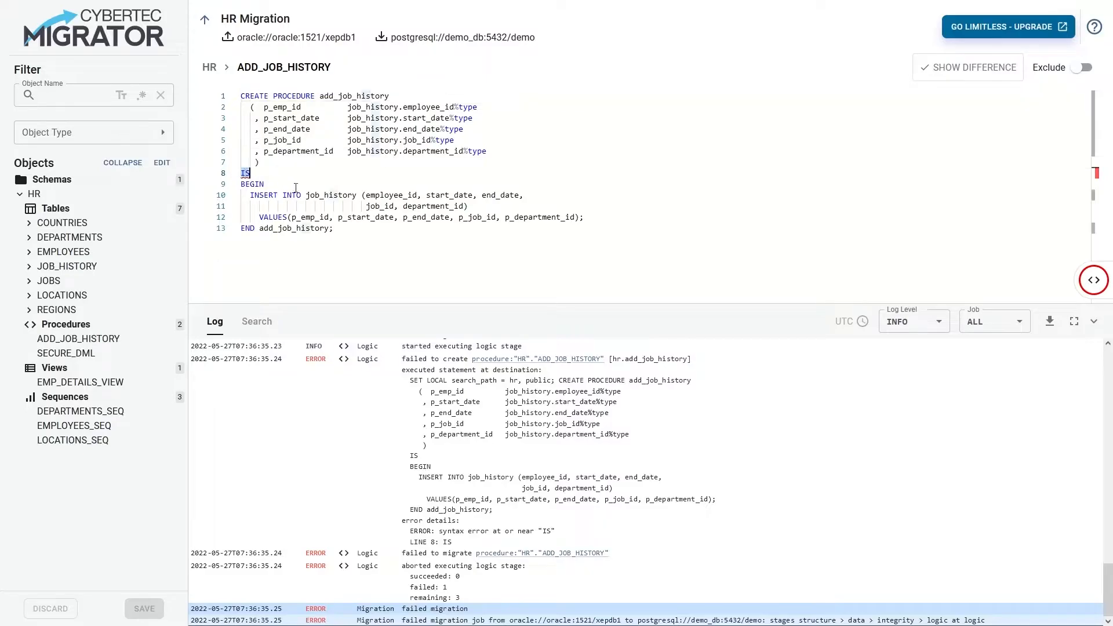
type("LANGUAGE SQL")
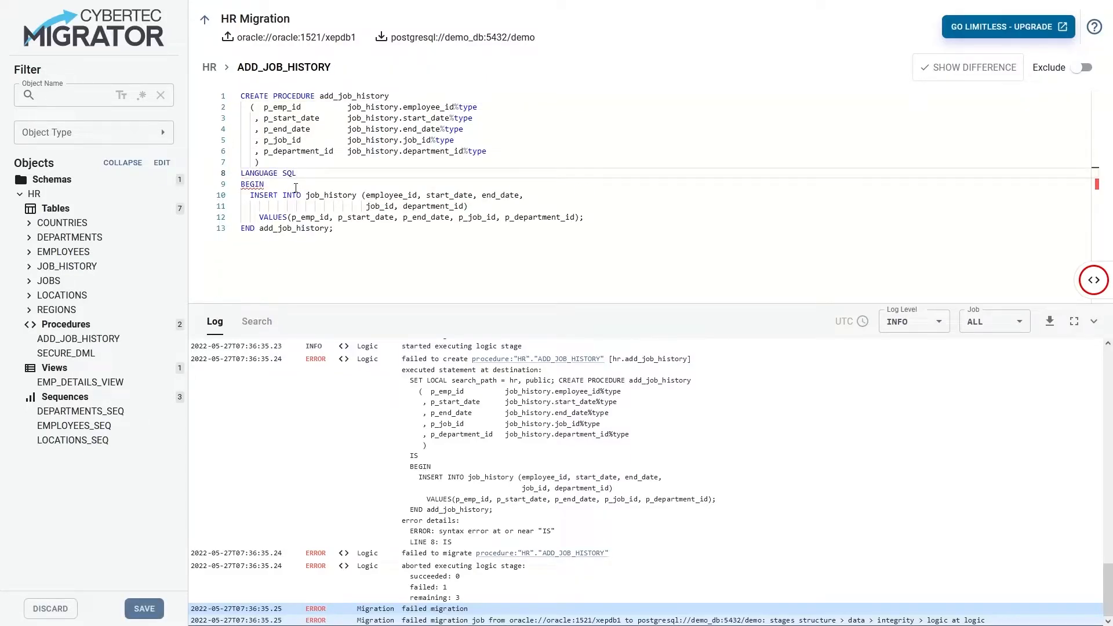
double_click(295, 188)
type("AS $$")
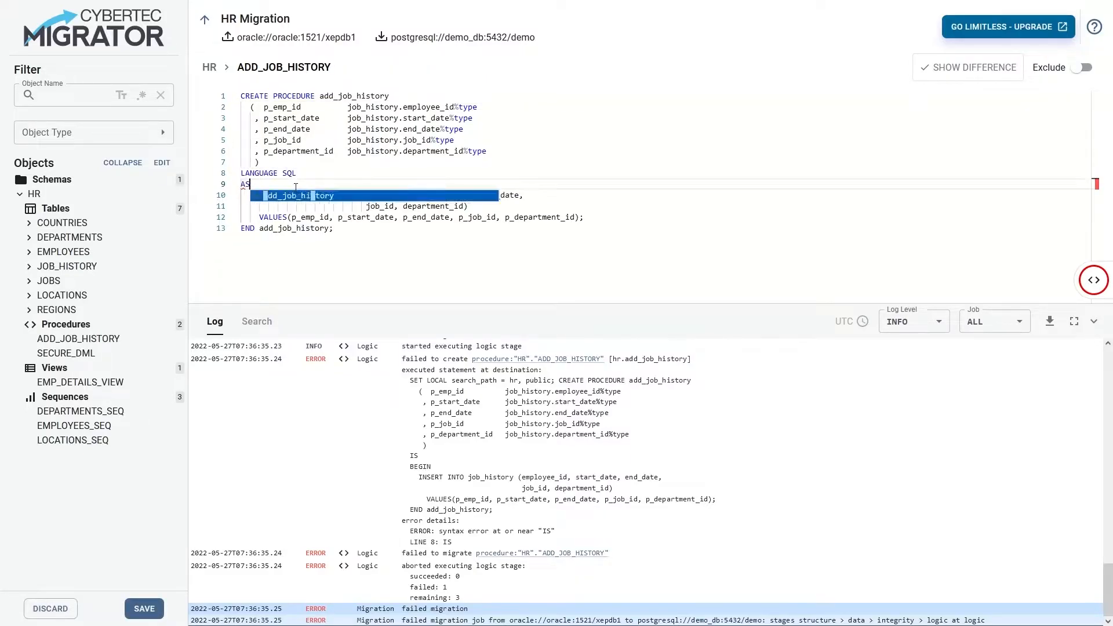
Replace the closing END add_job_history of the procedure with $$, keeping the semicolon
key("Down")
key("Down")
key("Down")
key("Down")
key("ctrl+Right")
key("ctrl+BackSpace")
key("ctrl+BackSpace")
type("$$")
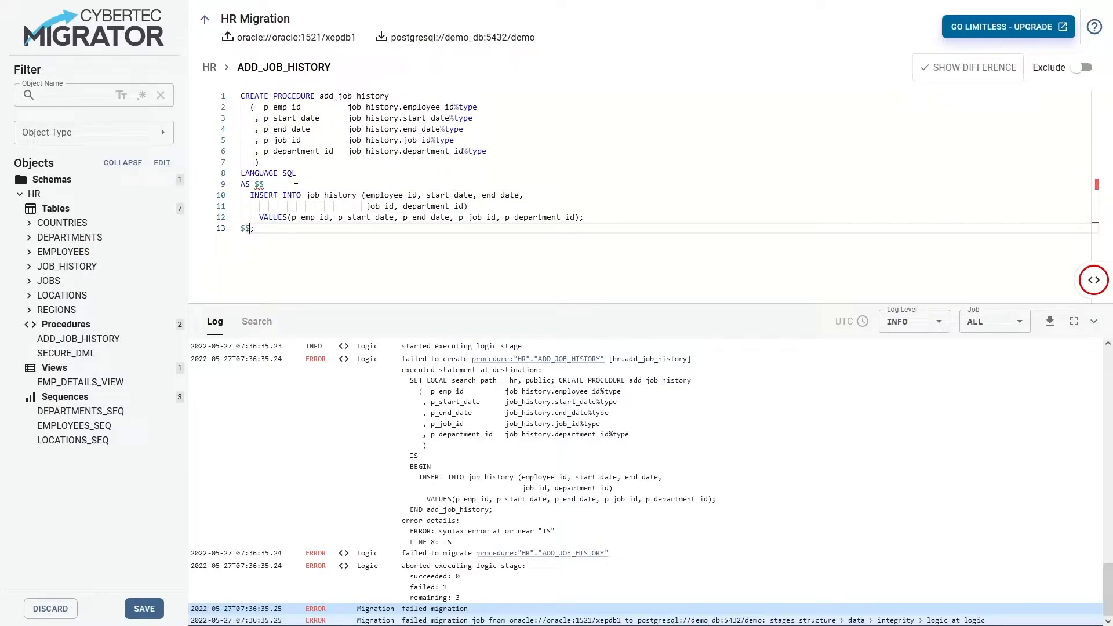
Compare the edited ADD_JOB_HISTORY procedure with its original, save it and return to the migration stages
left_click(943, 75)
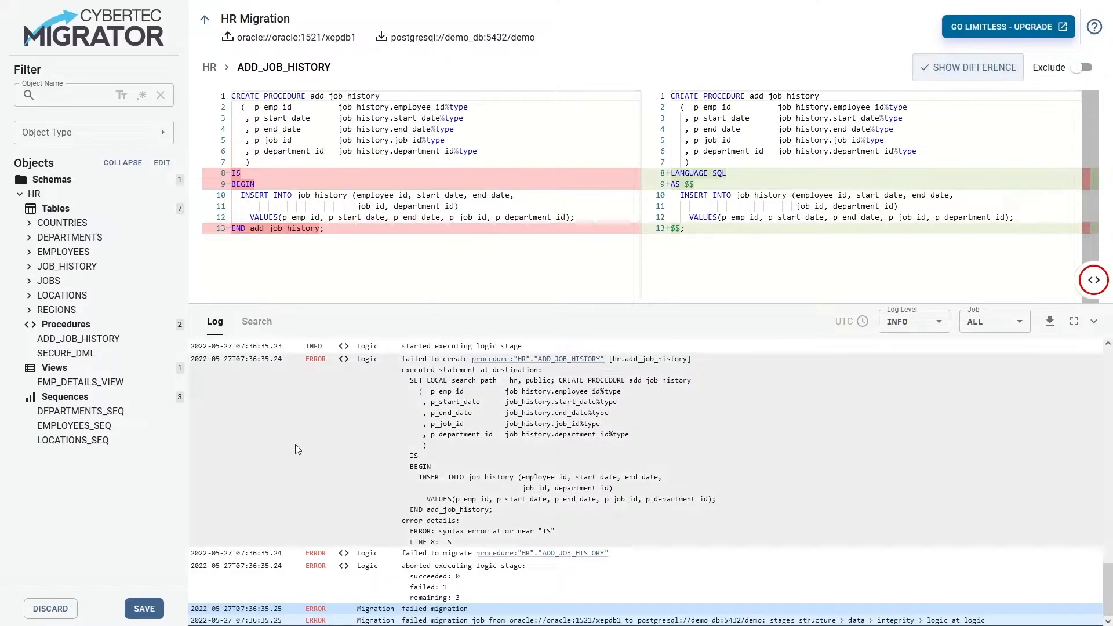
left_click(147, 609)
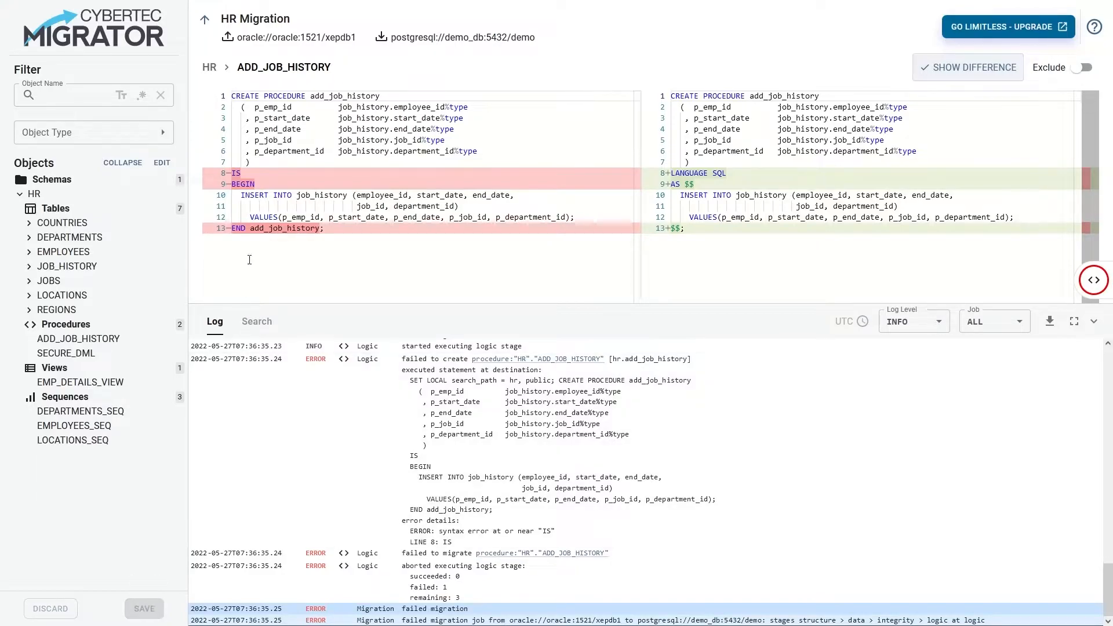
left_click(205, 22)
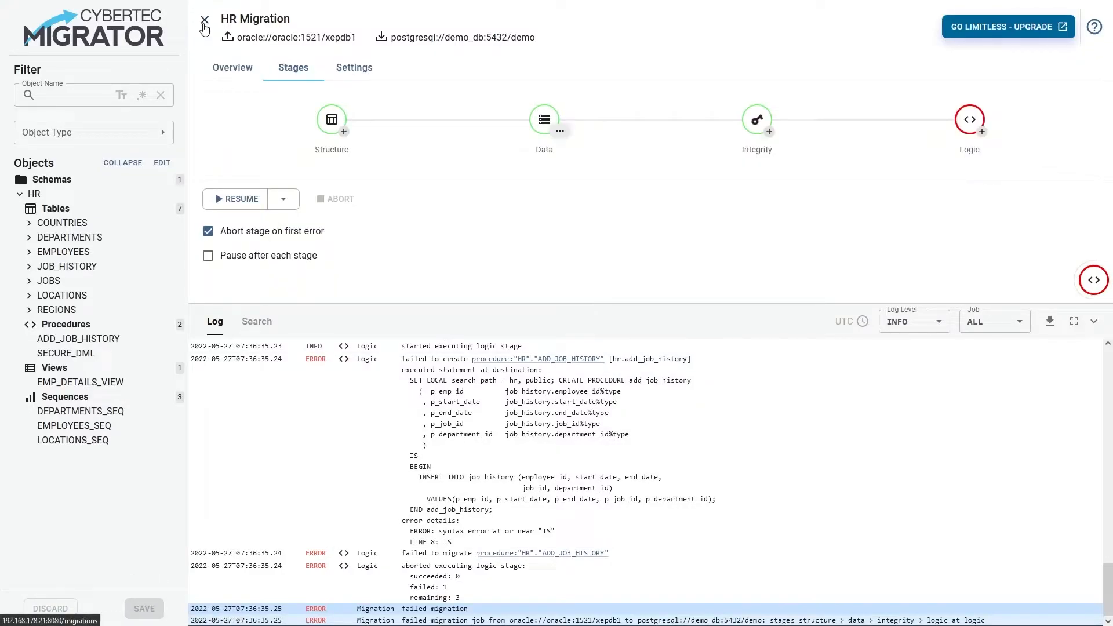
Turn off aborting the stage on the first error and resume the Logic stage
left_click(285, 200)
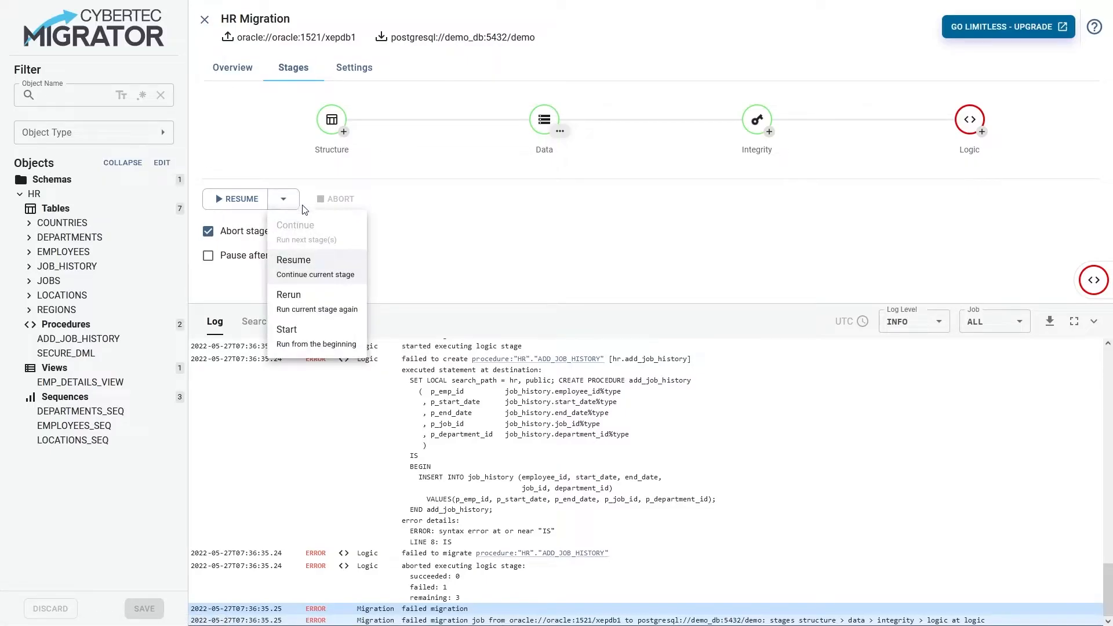
left_click(328, 264)
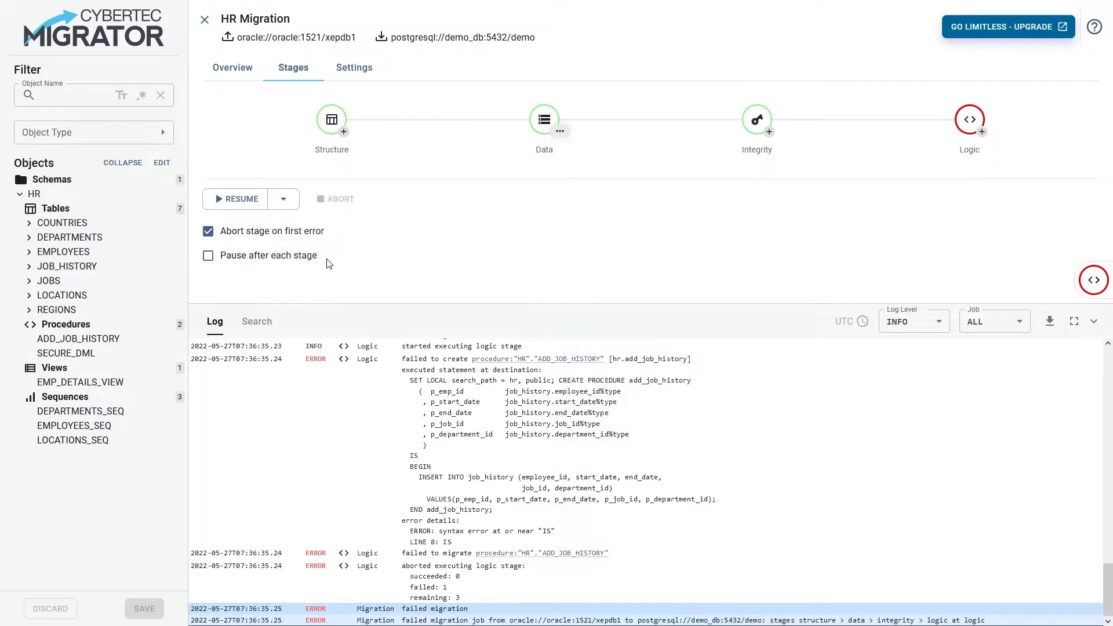
left_click(273, 236)
left_click(244, 201)
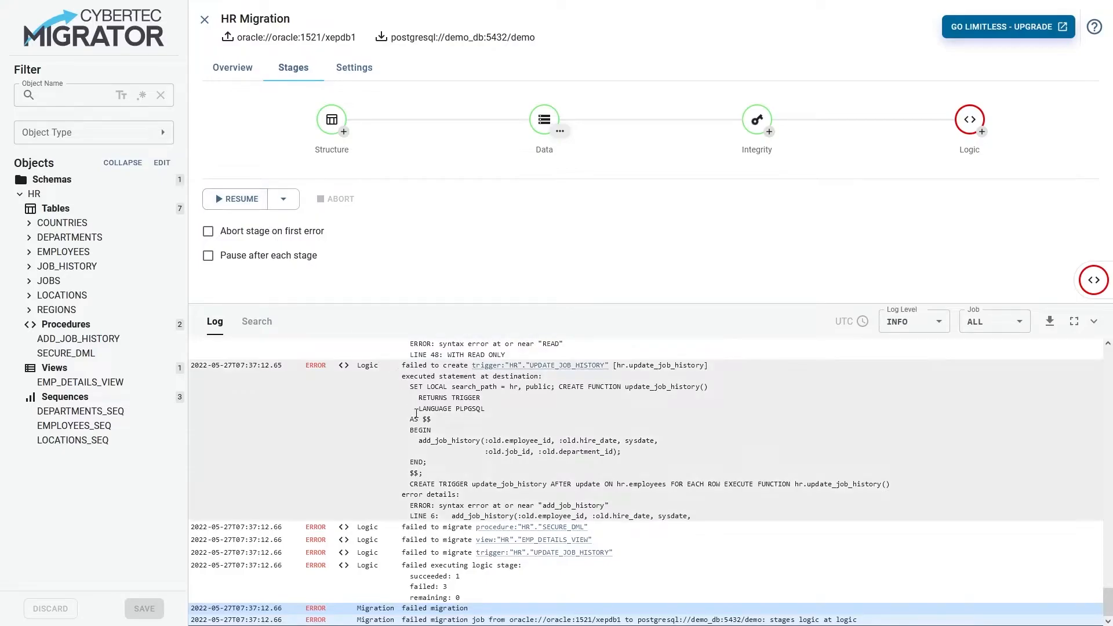
Open the failed EMP_DETAILS_VIEW view and delete the WITH READ ONLY clause at its end
left_click(528, 528)
left_click(524, 542)
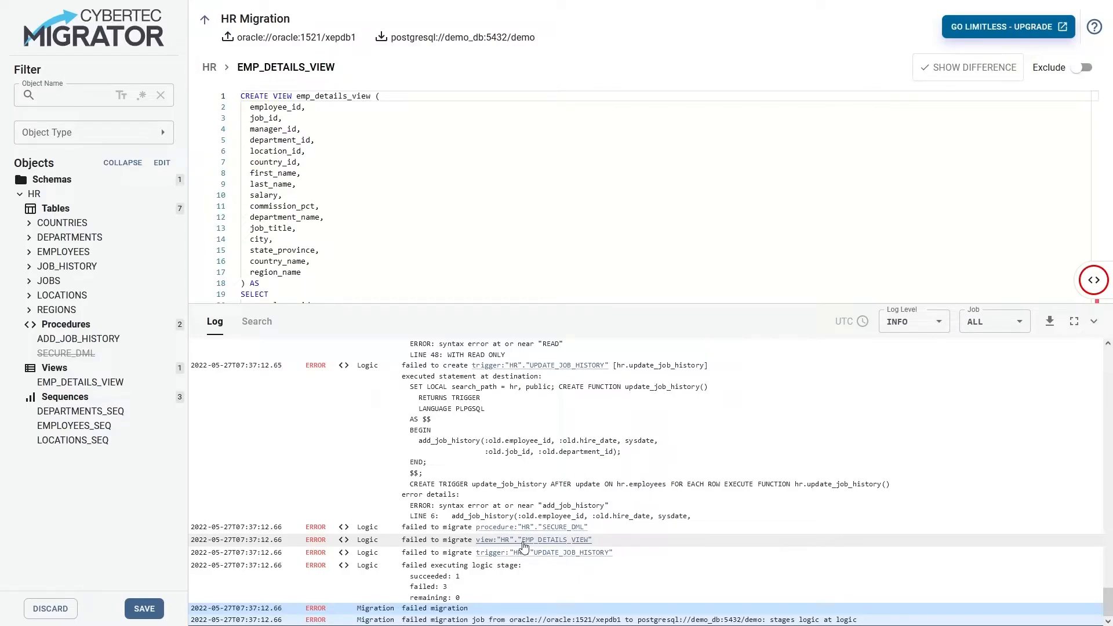
scroll(436, 247, "down", 6)
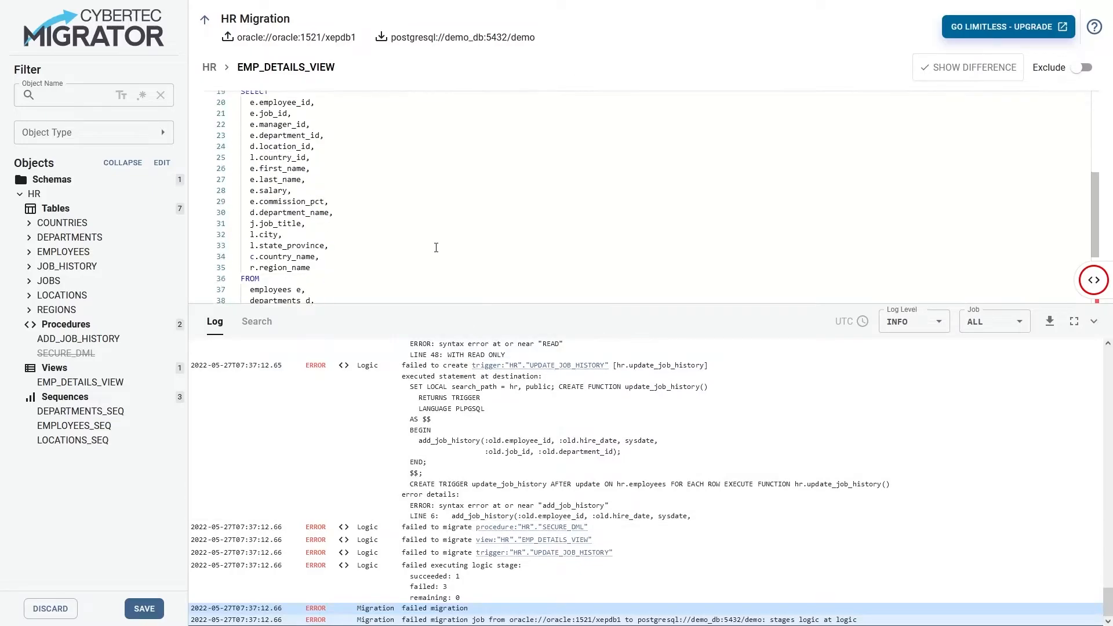
left_click_drag(330, 299, 234, 297)
key("Delete")
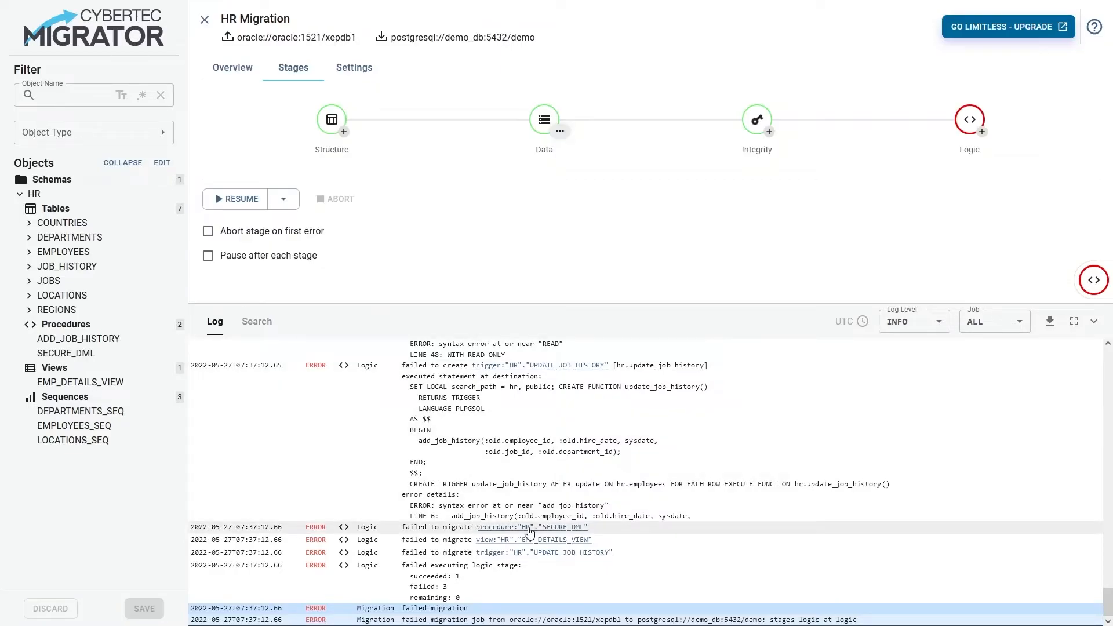
Open the failed SECURE_DML procedure and exclude it from the migration
left_click(529, 528)
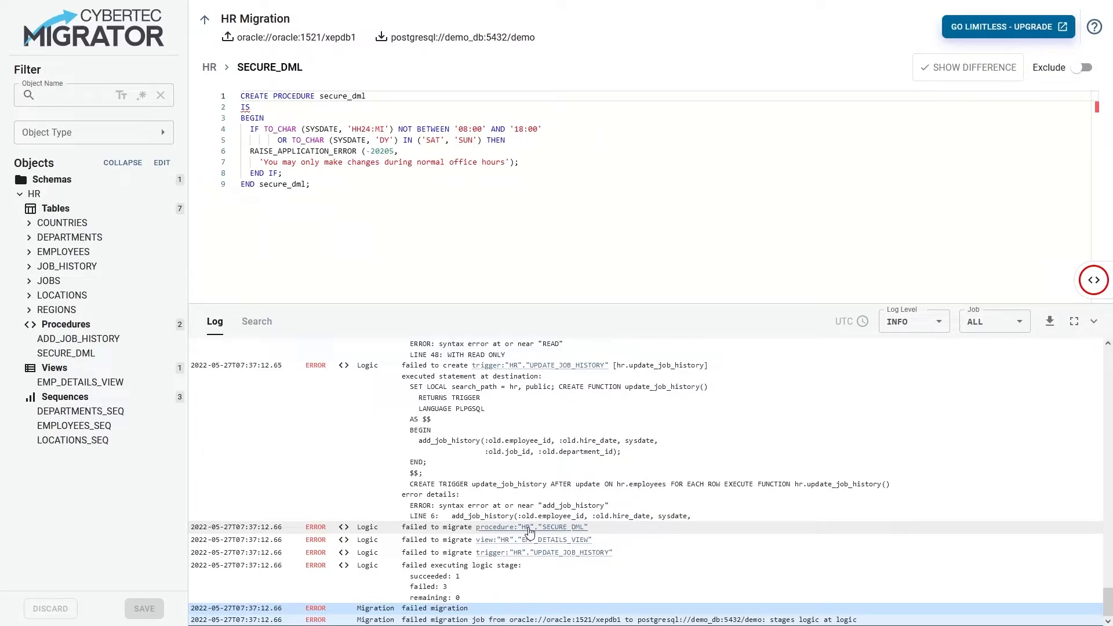
left_click(1081, 68)
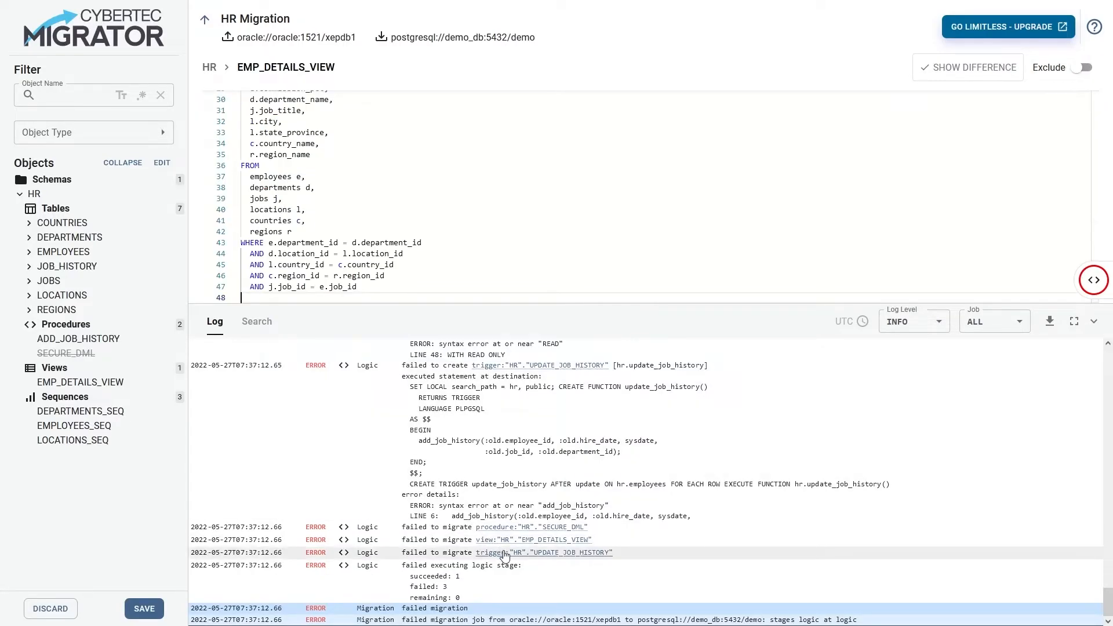
Open the failed UPDATE_JOB_HISTORY trigger and insert PERFORM before the add_job_history call in its function
left_click(502, 552)
mouse_move(294, 151)
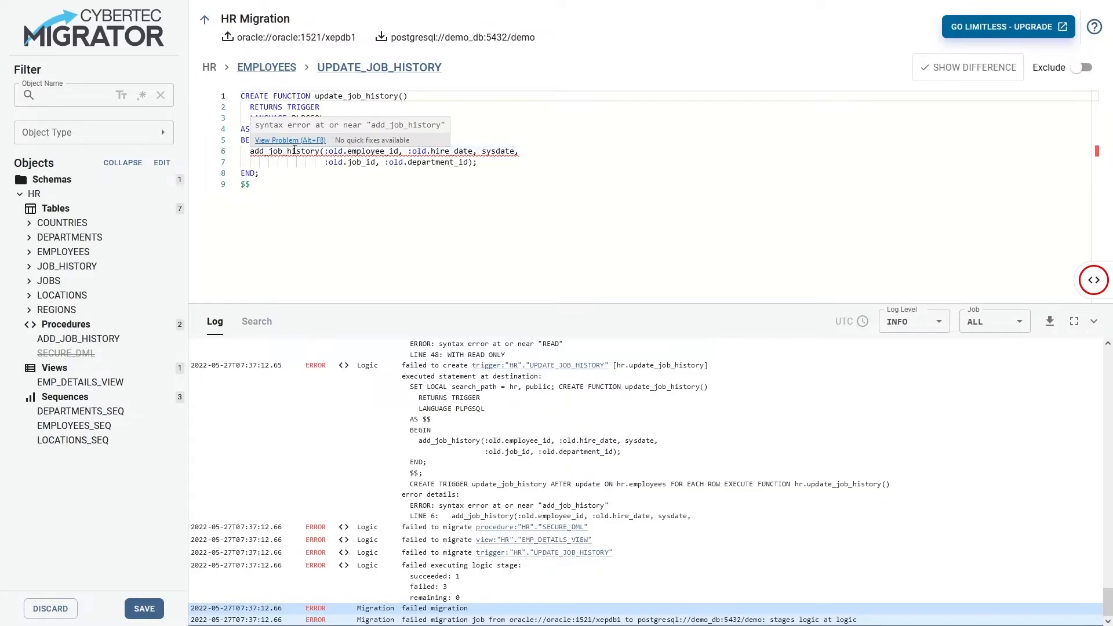
left_click(251, 151)
type("PERFO")
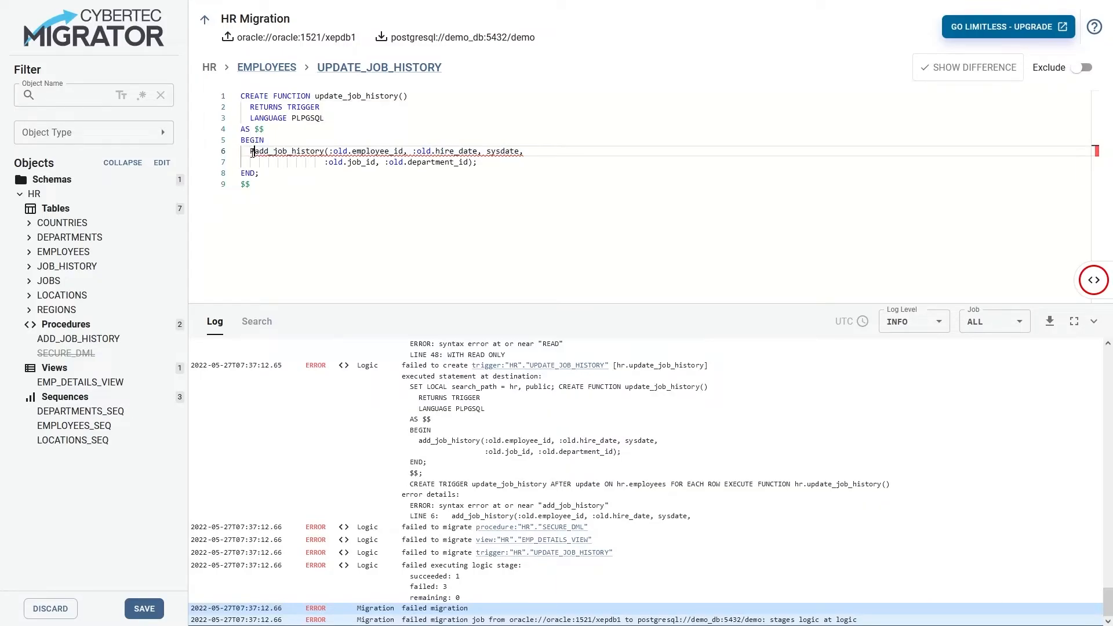
type("RM")
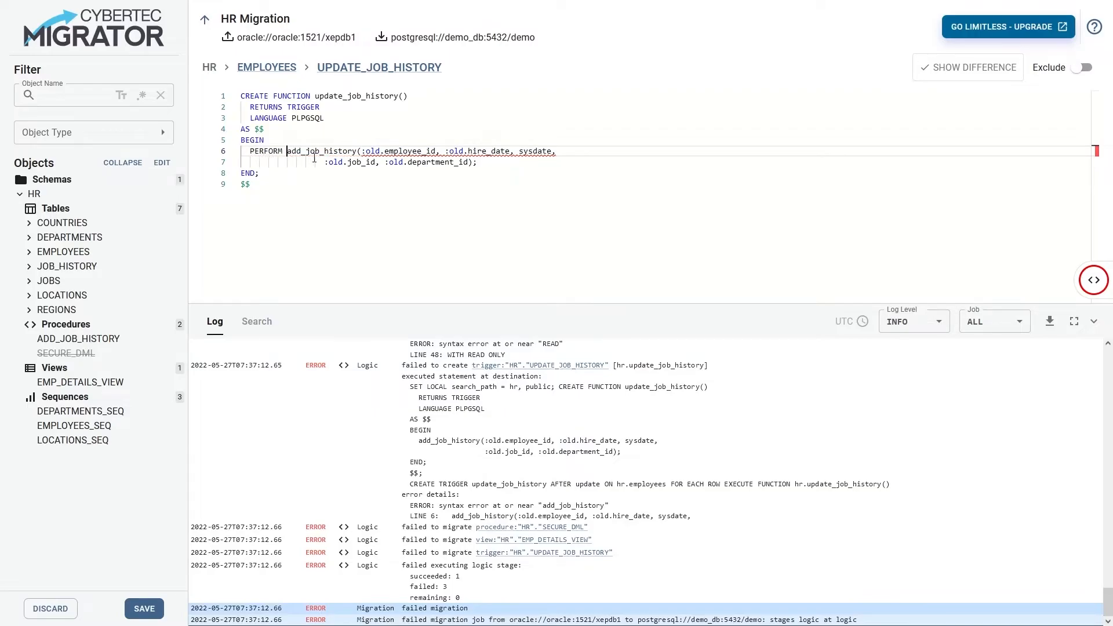
Search the whole migration with the regular expression :(old|new)
mouse_move(364, 149)
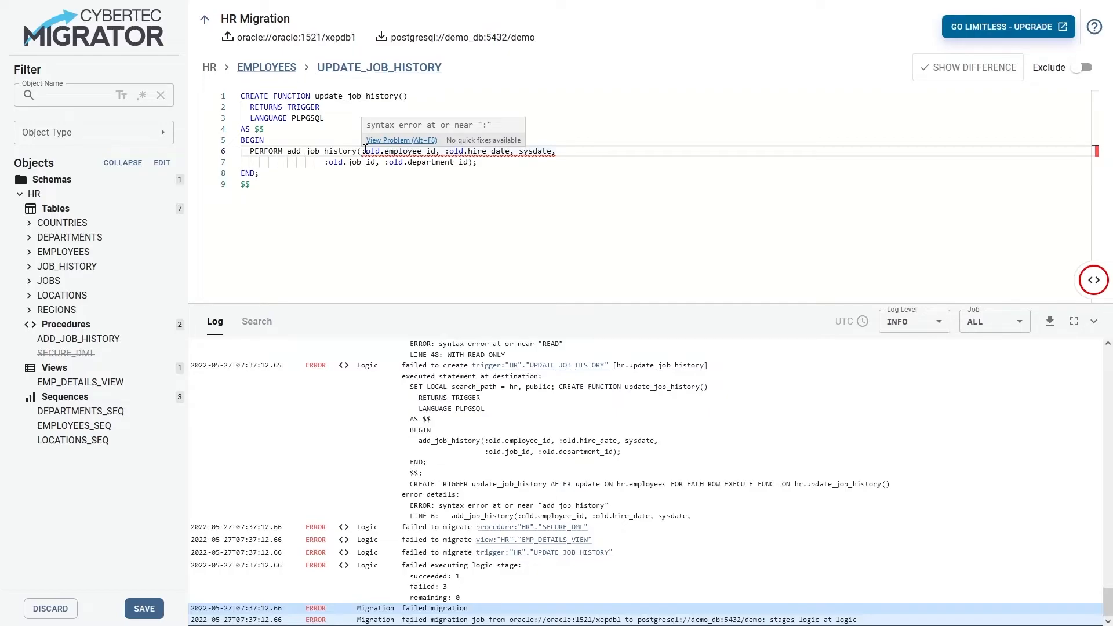
left_click(257, 322)
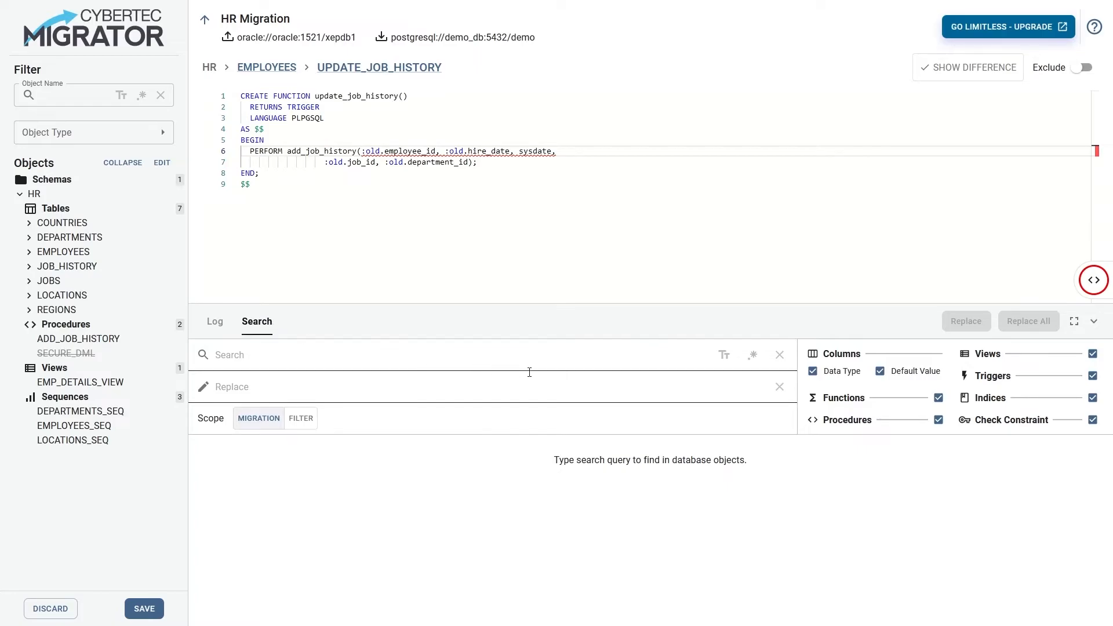
left_click(752, 356)
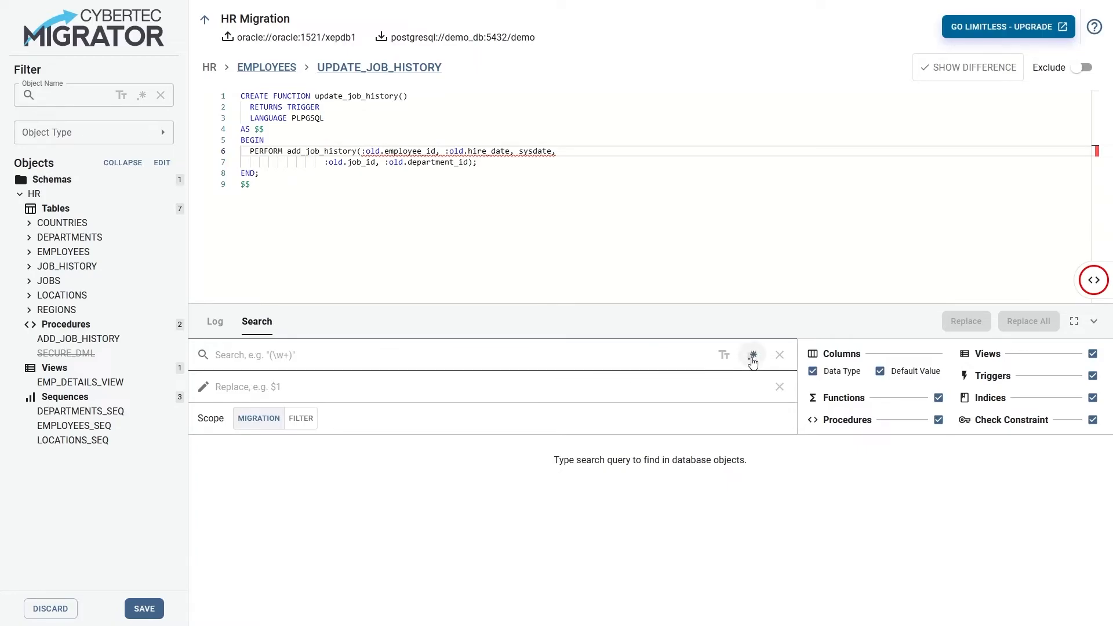
left_click(641, 359)
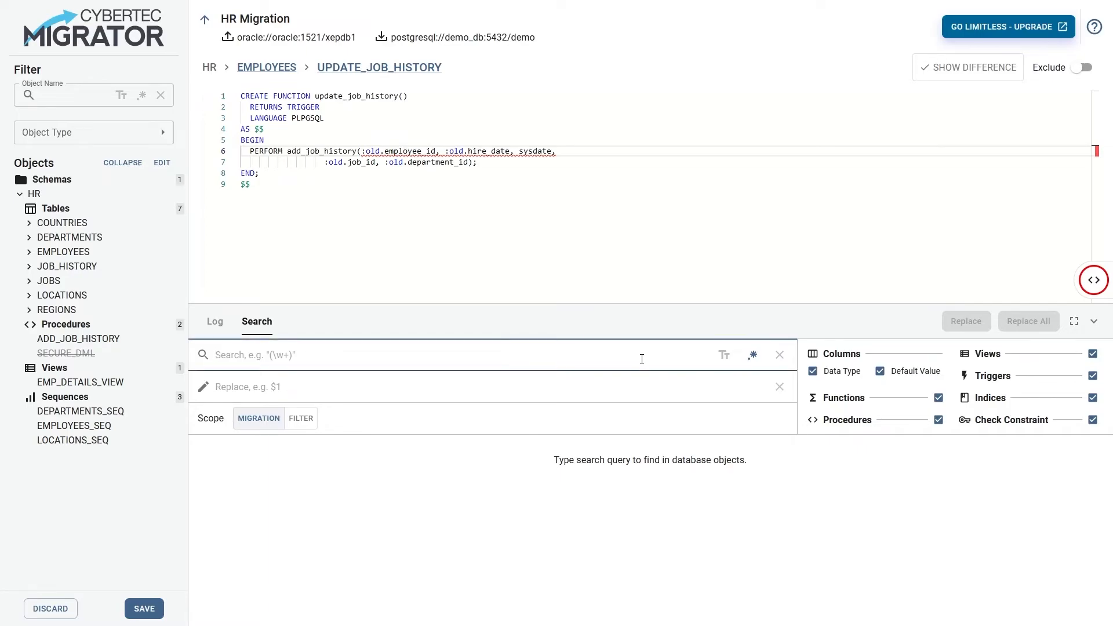
type(":(old")
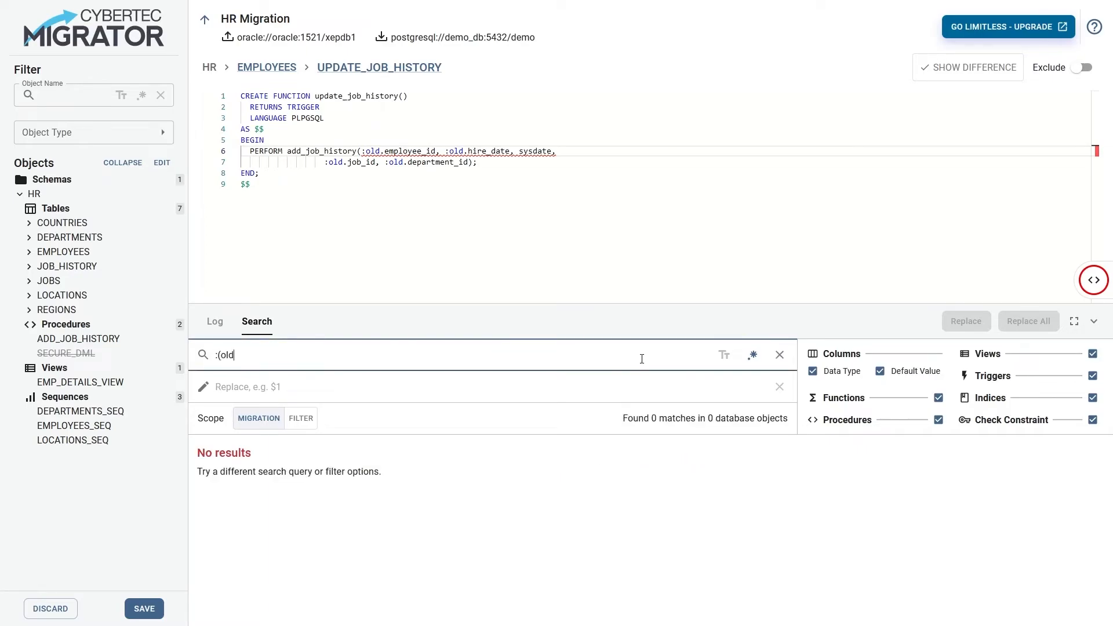
type("|new)")
Replace all matches of the regular expression with $1 to strip the colons from the old and new references
left_click(613, 379)
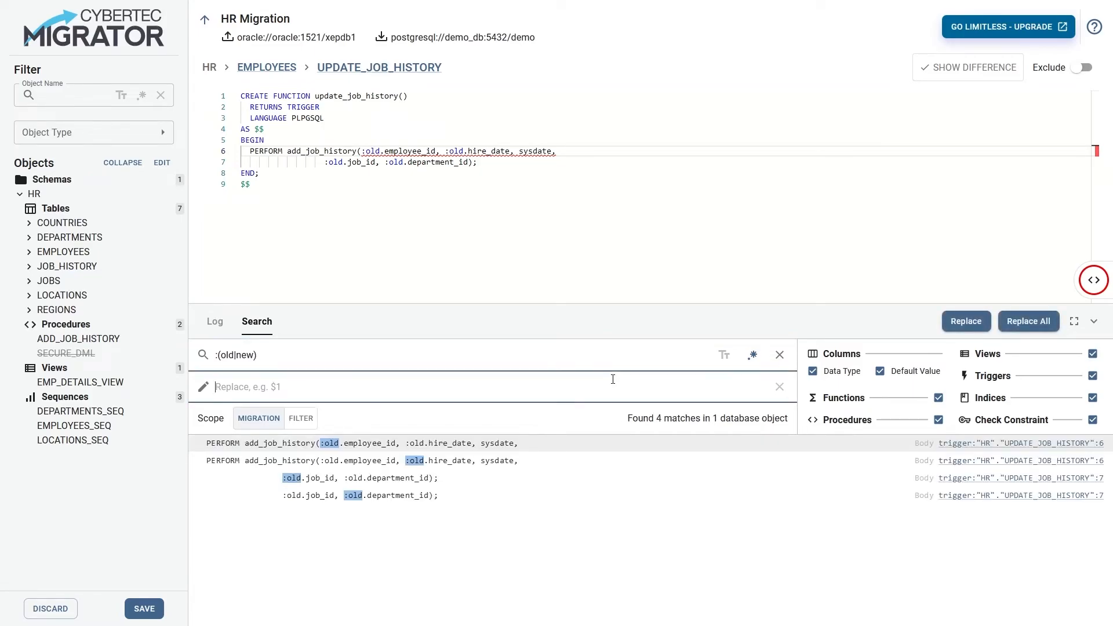
type("$1")
left_click(953, 324)
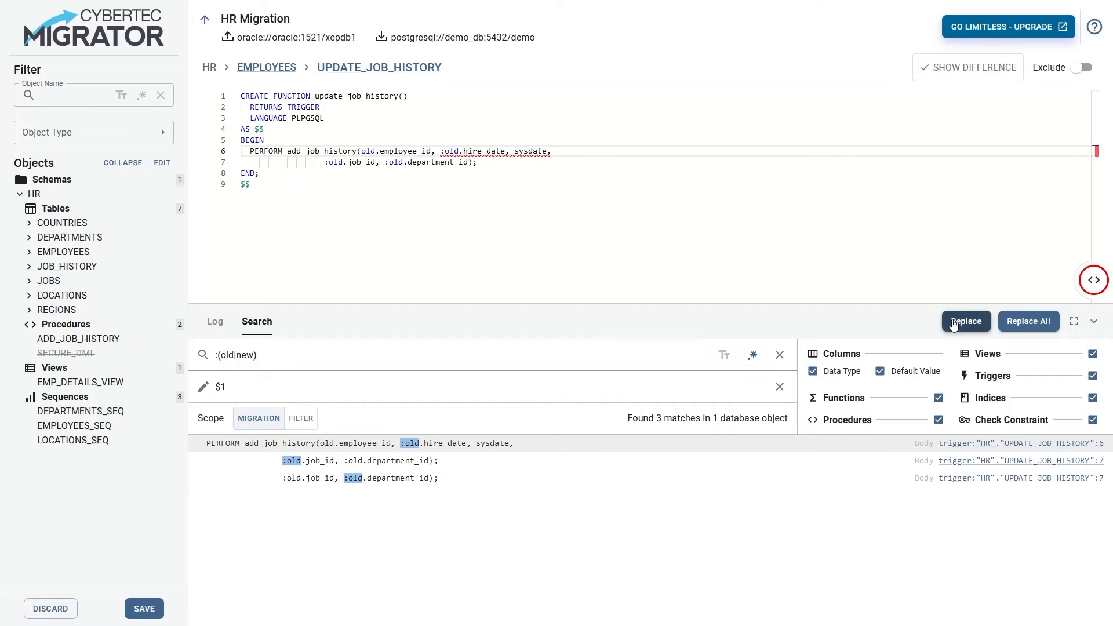
left_click(1029, 327)
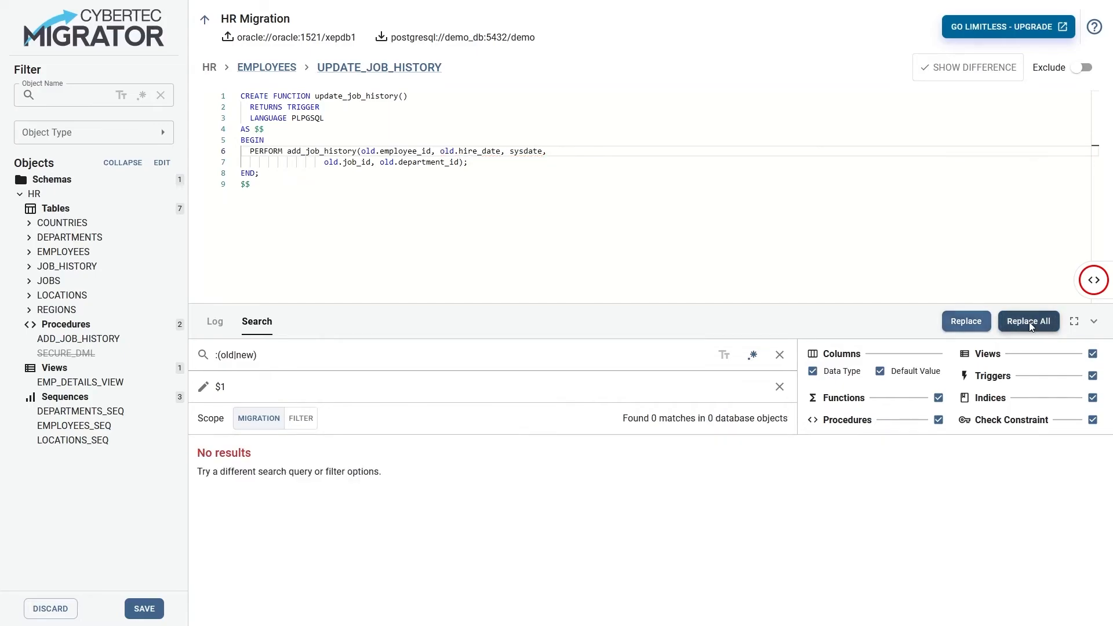
Save the object changes, resume the failed Logic stage and return to the migration stages
left_click(143, 608)
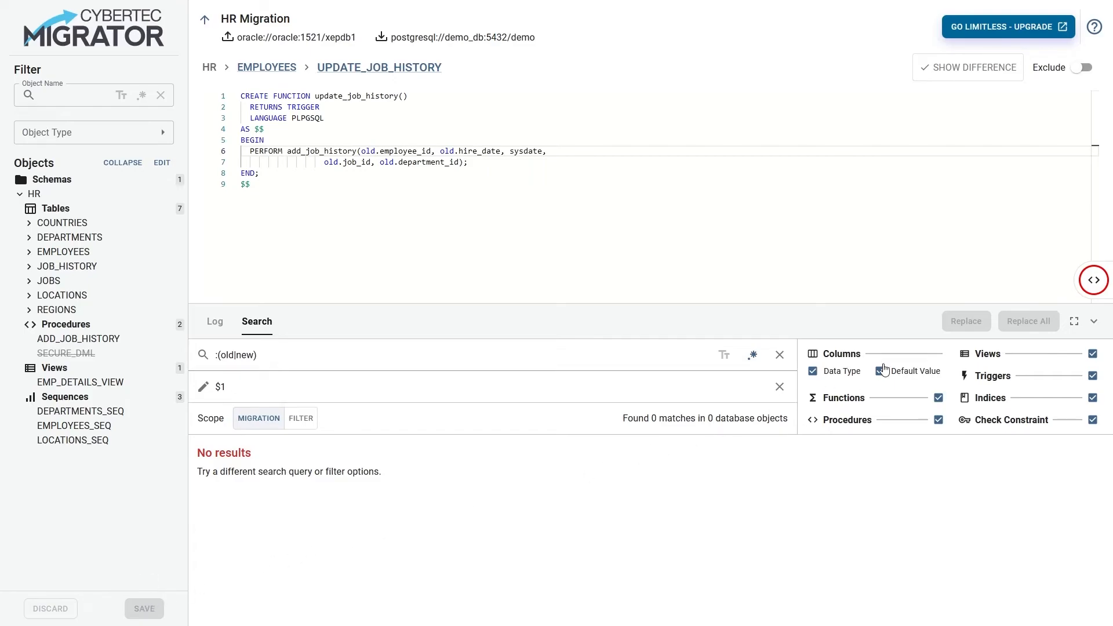
mouse_move(1084, 284)
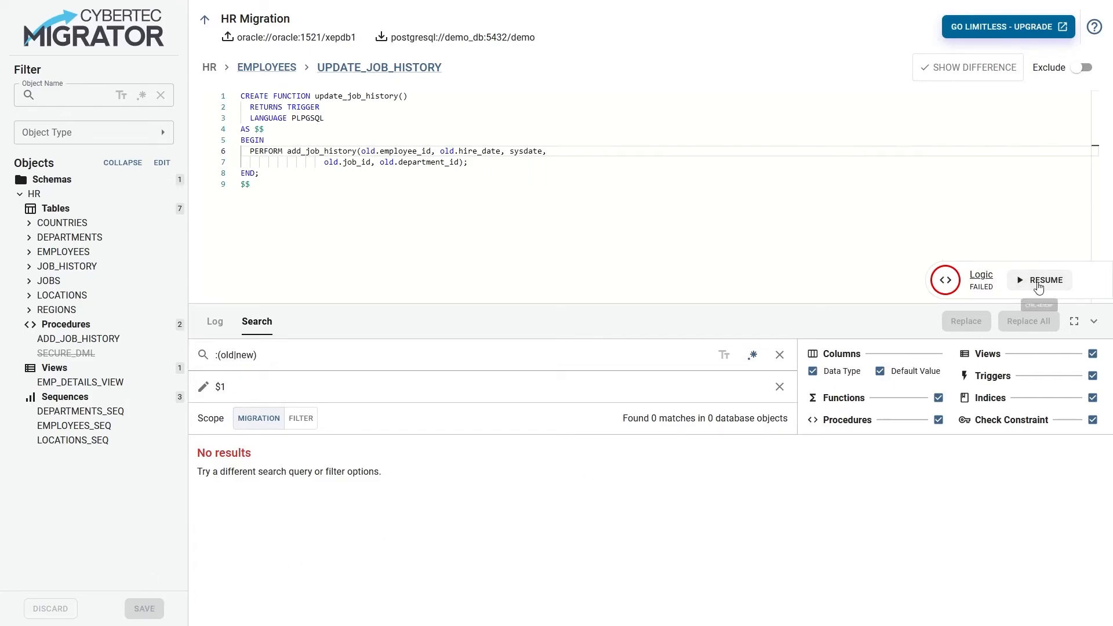
left_click(1037, 282)
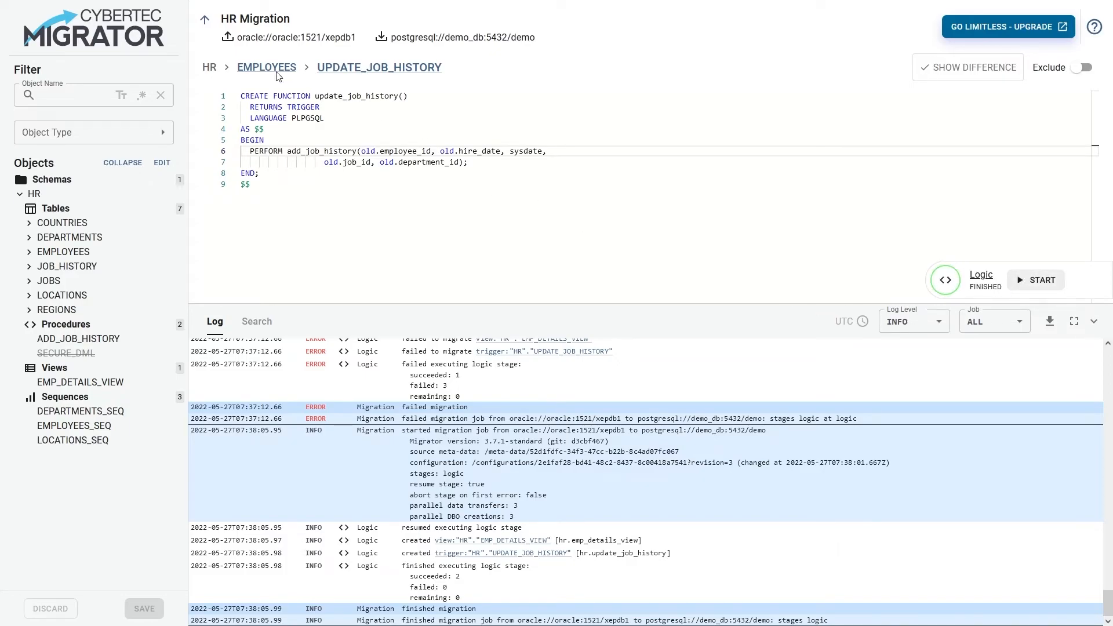
left_click(204, 21)
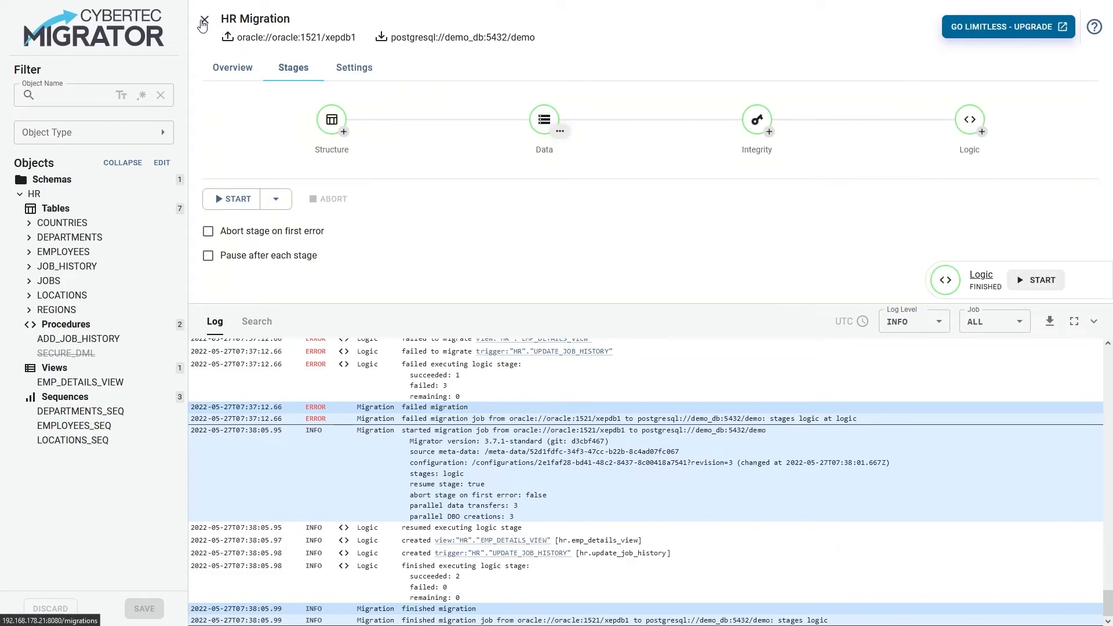